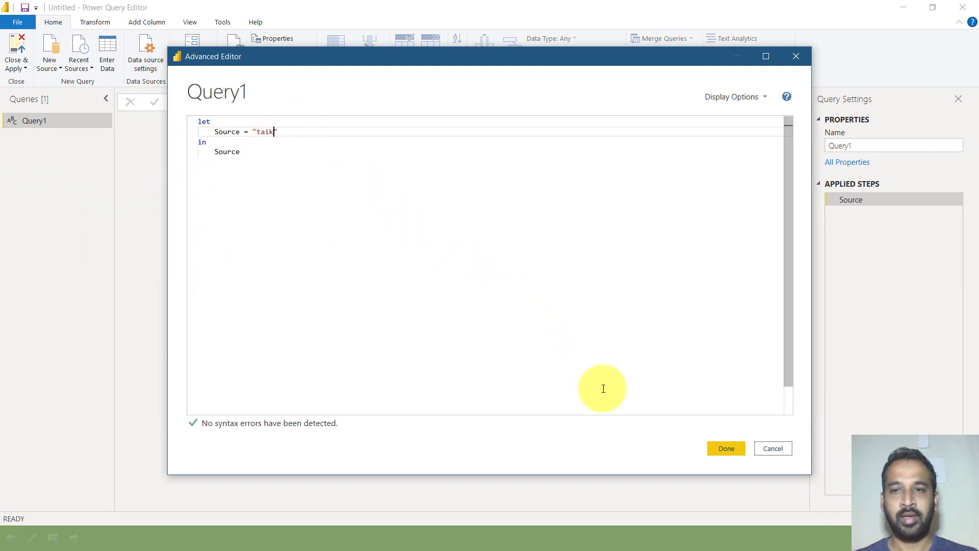
- Apply the query code that sets Source to "taik" and select the resulting text in the preview
click(725, 448)
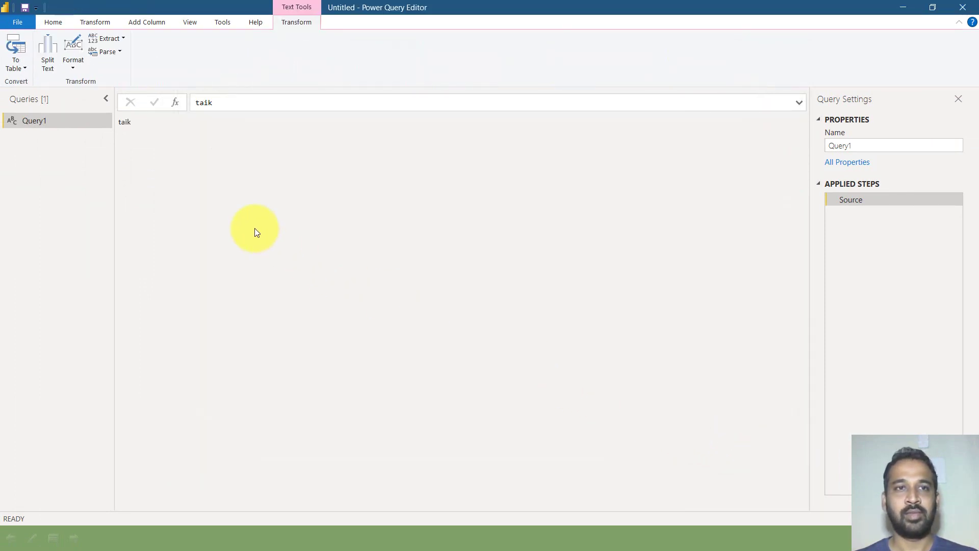
double_click(131, 123)
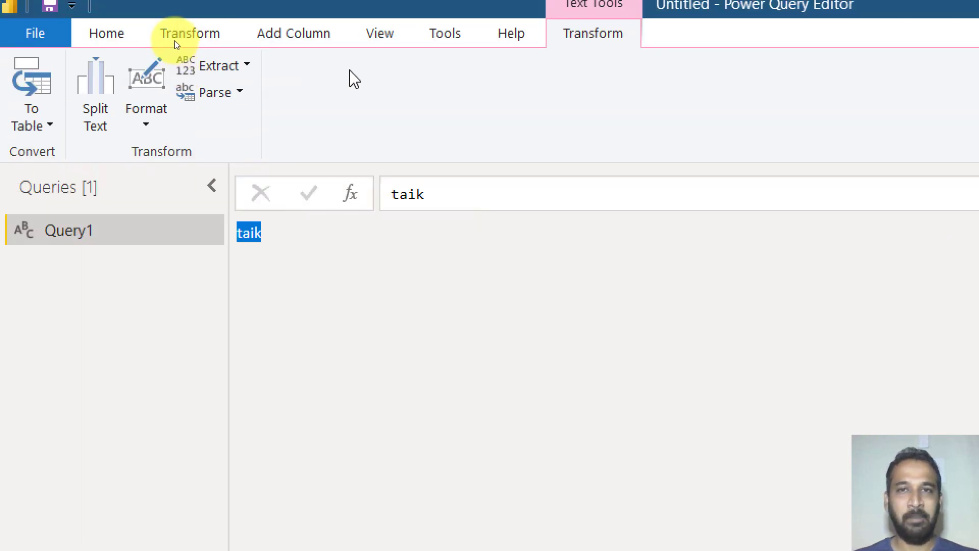
- Replace the Source line in Query1's advanced code with two variables, x = 1 and y = x+17
click(115, 34)
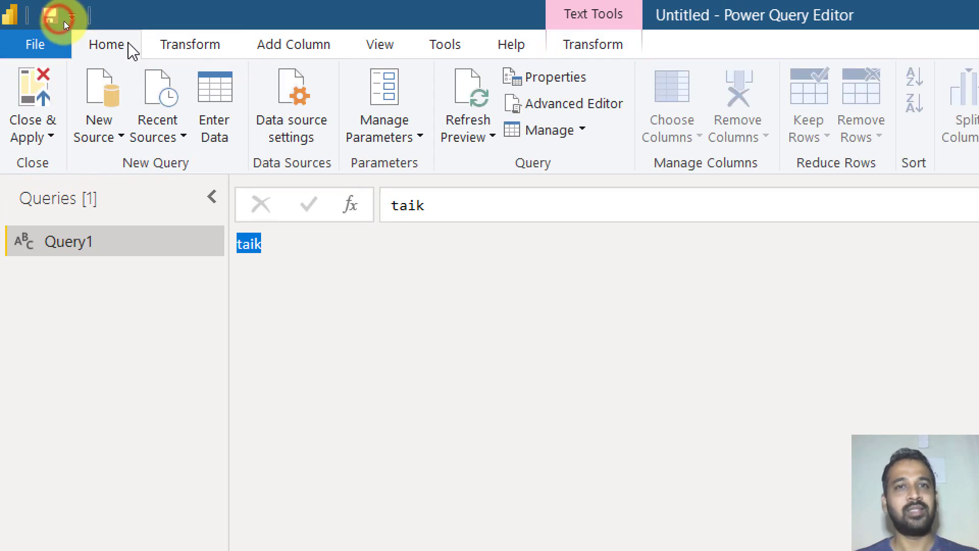
click(602, 104)
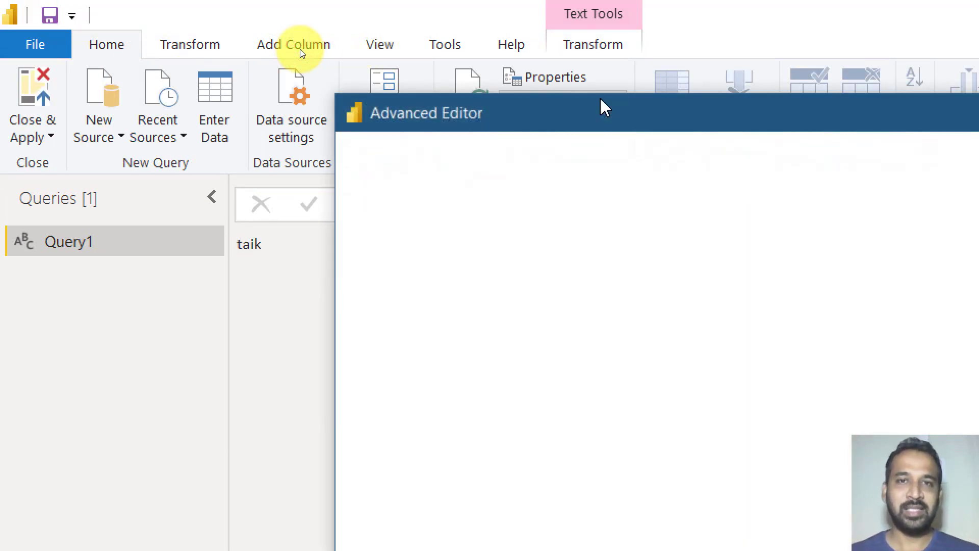
click(564, 261)
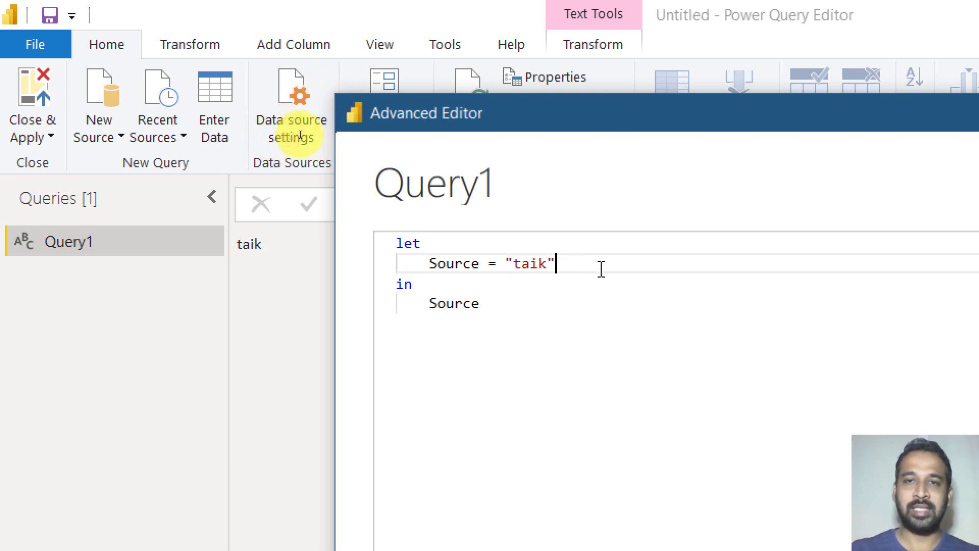
key(shift+Home)
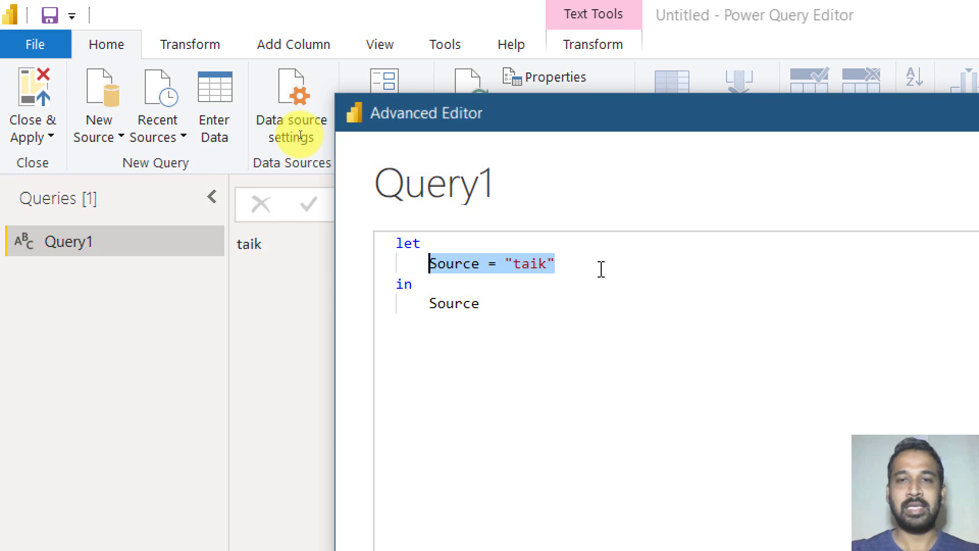
text(x =)
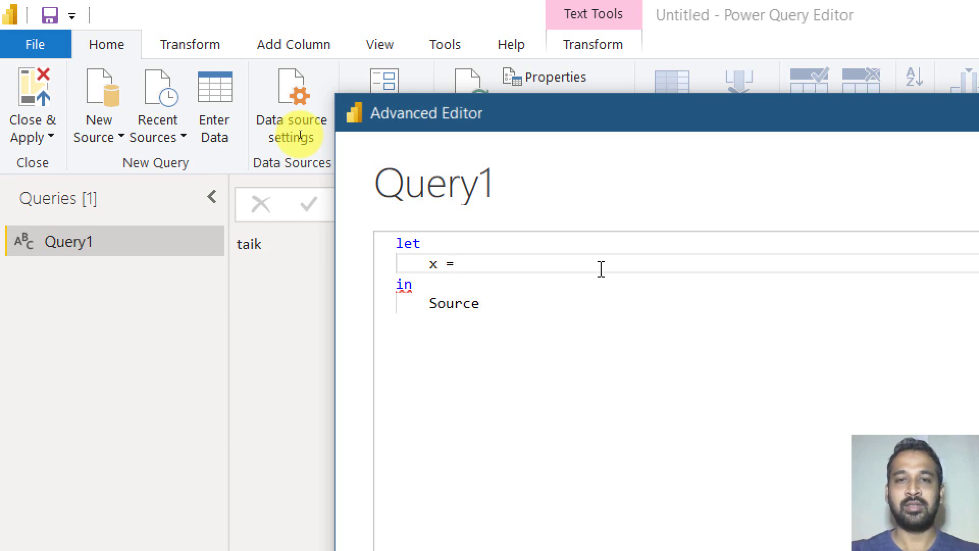
text( 1,)
key(Return)
key(BackSpace)
key(Return)
text(y = x)
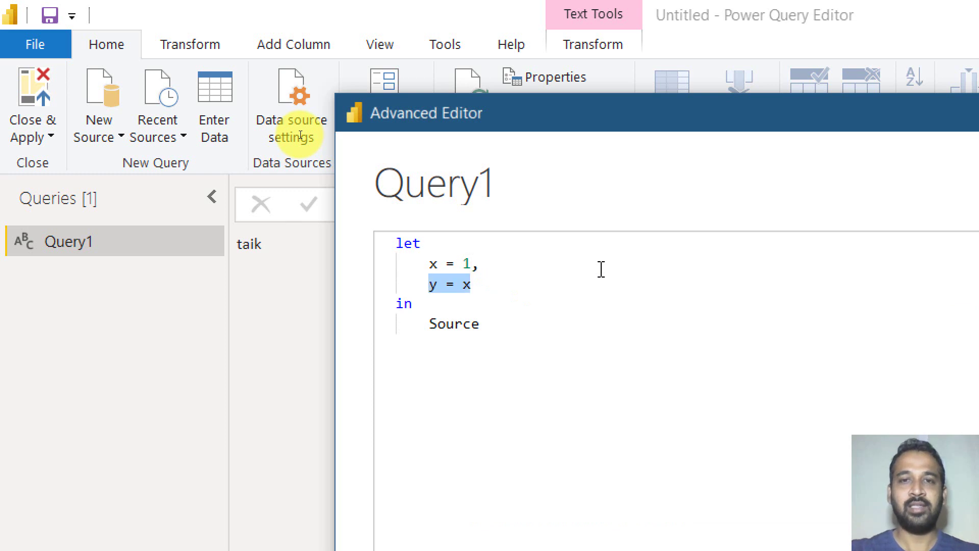
text(y )
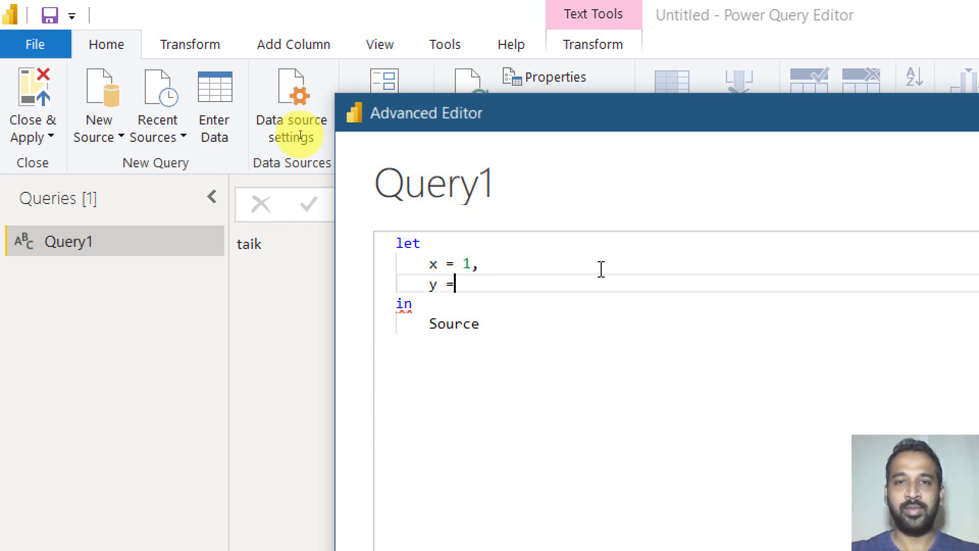
text(= x+17)
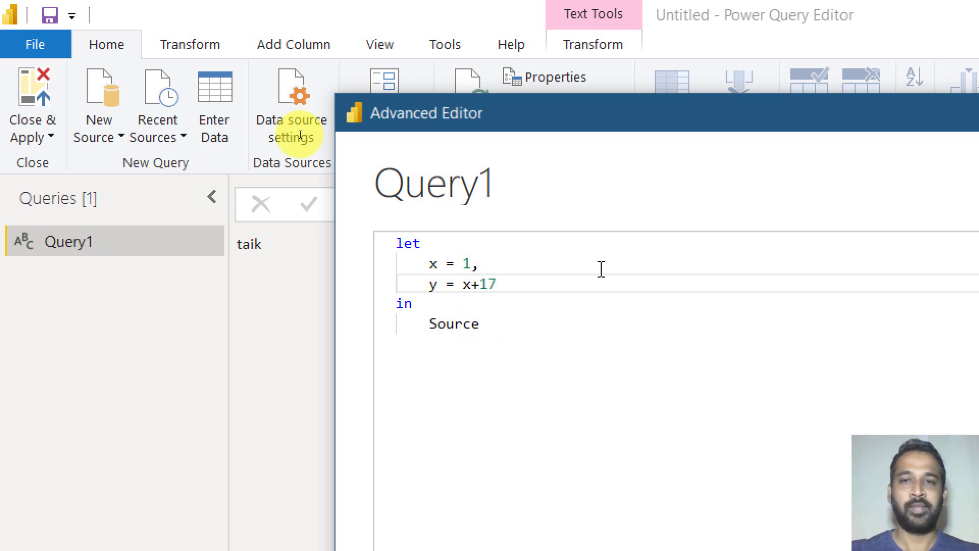
- Return y instead of Source in the in clause and apply the query
key(Down)
key(Down)
key(shift+Home)
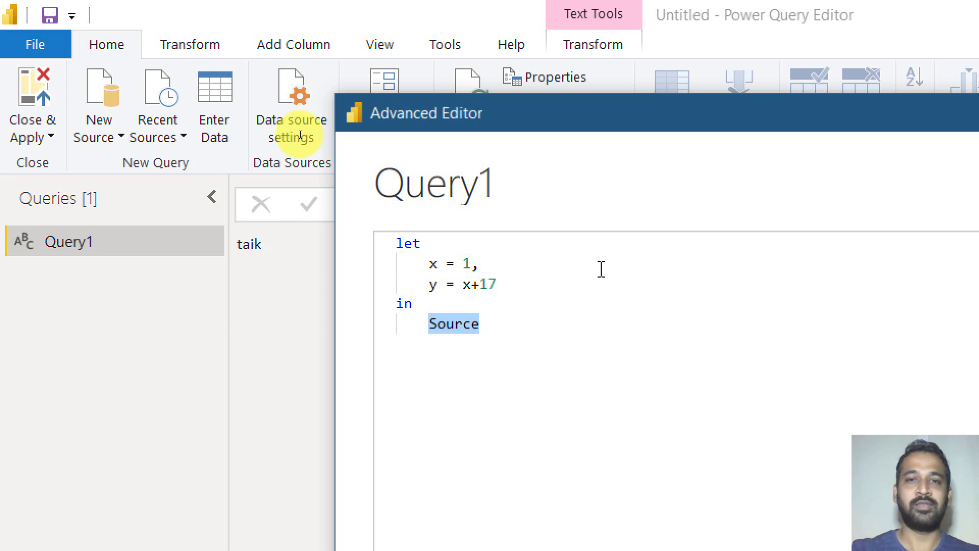
text(y)
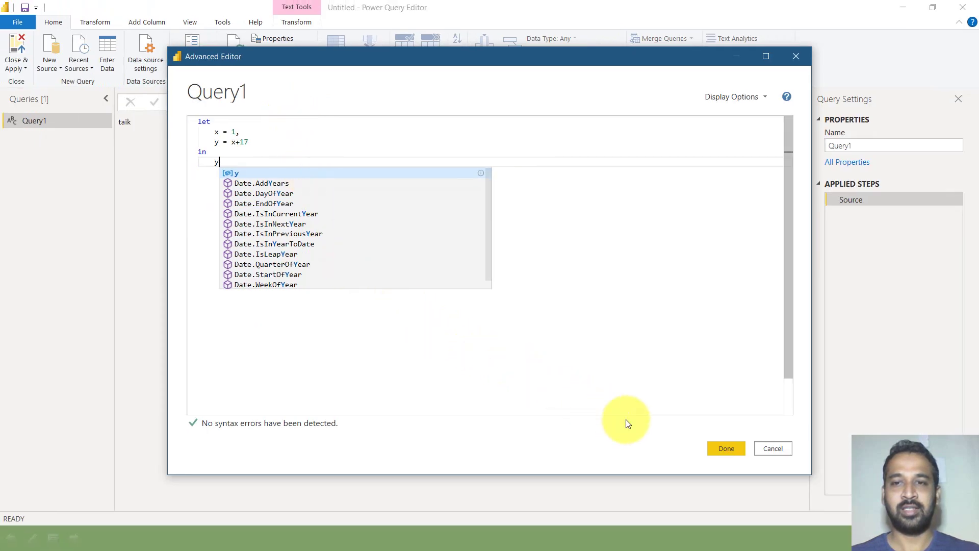
click(726, 449)
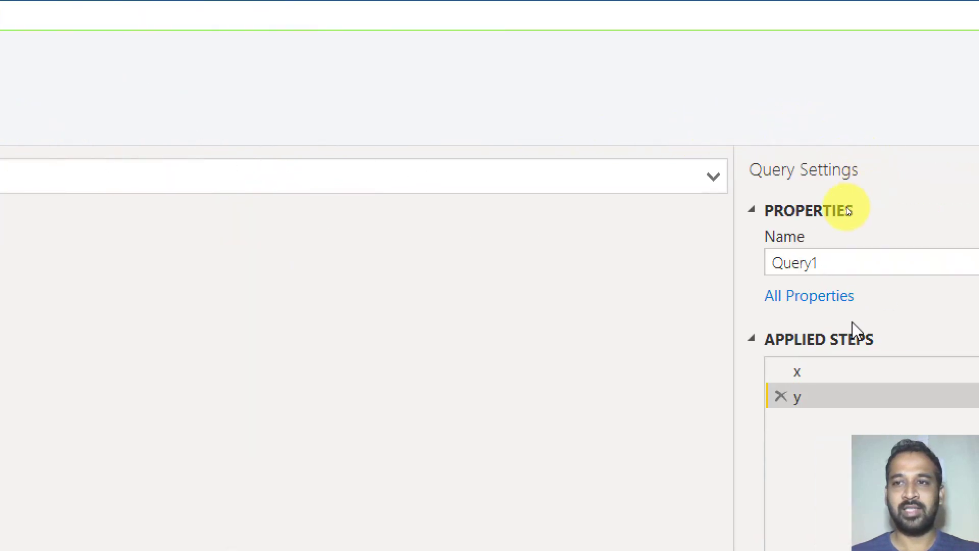
mouse_move(798, 403)
mouse_down()
mouse_move(816, 372)
mouse_move(814, 406)
mouse_up()
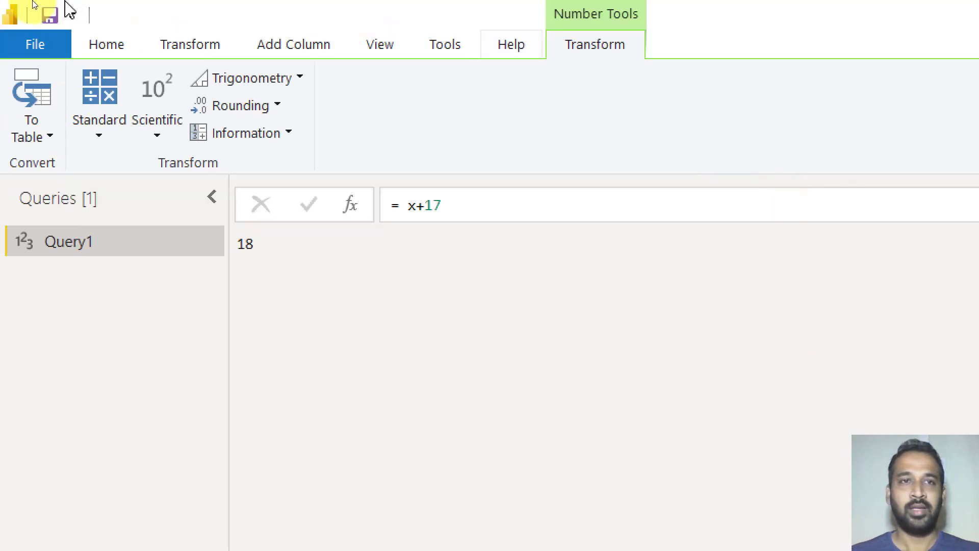
- Edit Query1's code so the in clause returns x, and apply the query
click(119, 46)
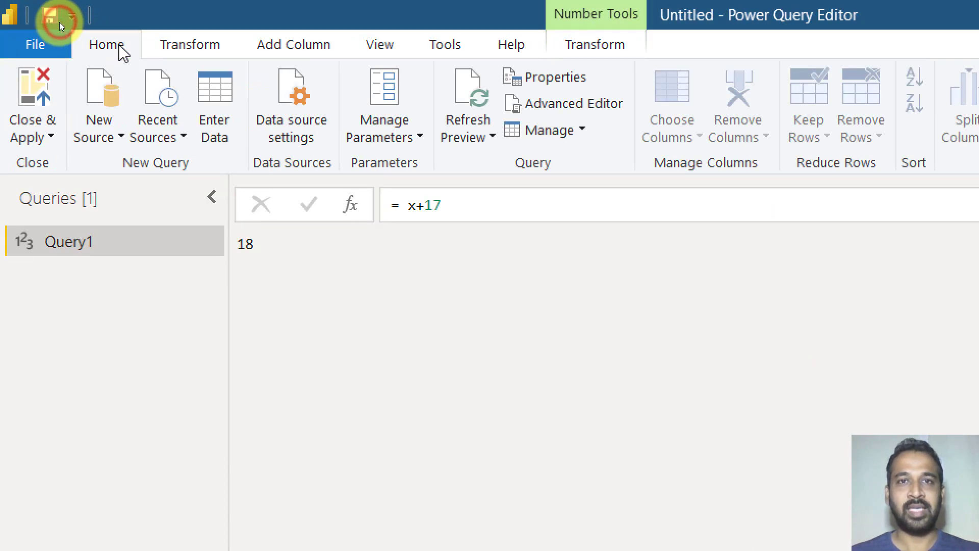
click(603, 104)
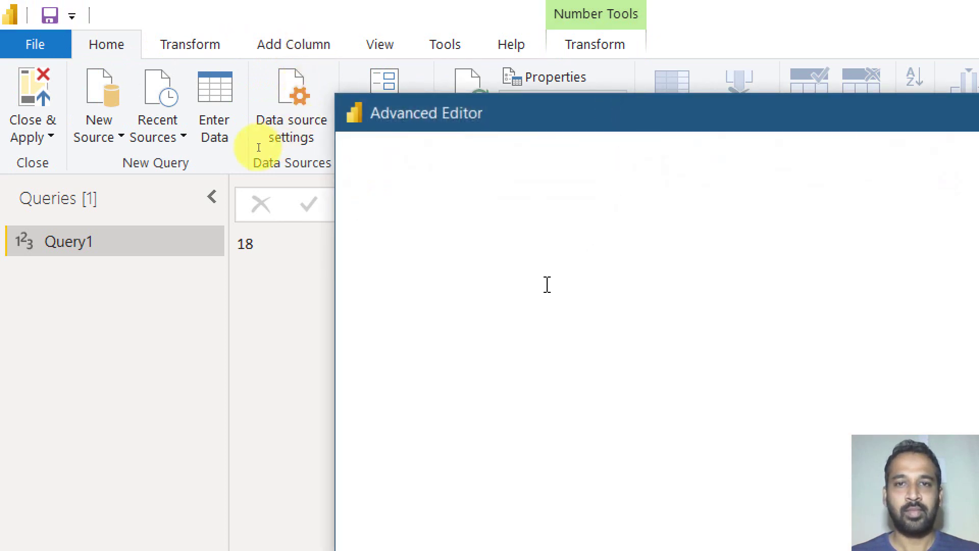
click(466, 313)
click(460, 327)
key(BackSpace)
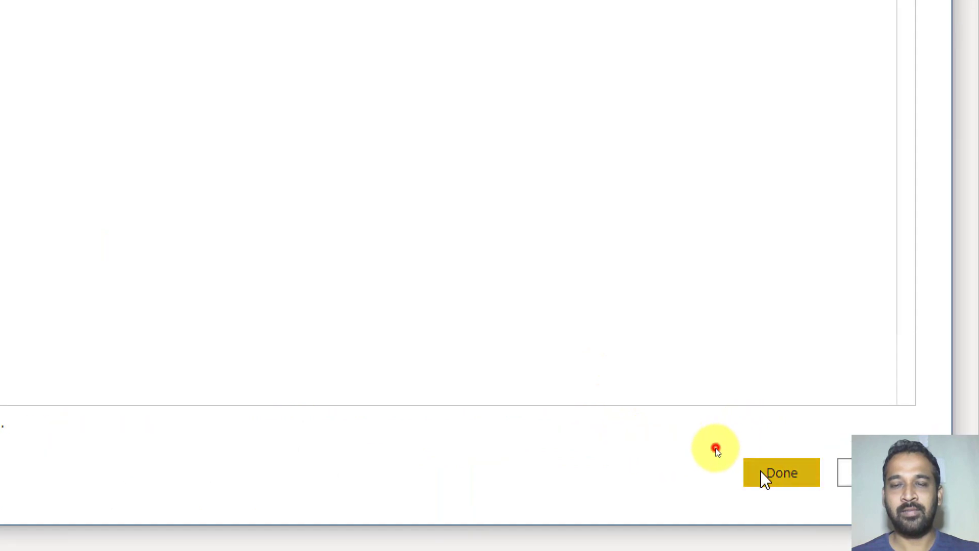
click(766, 474)
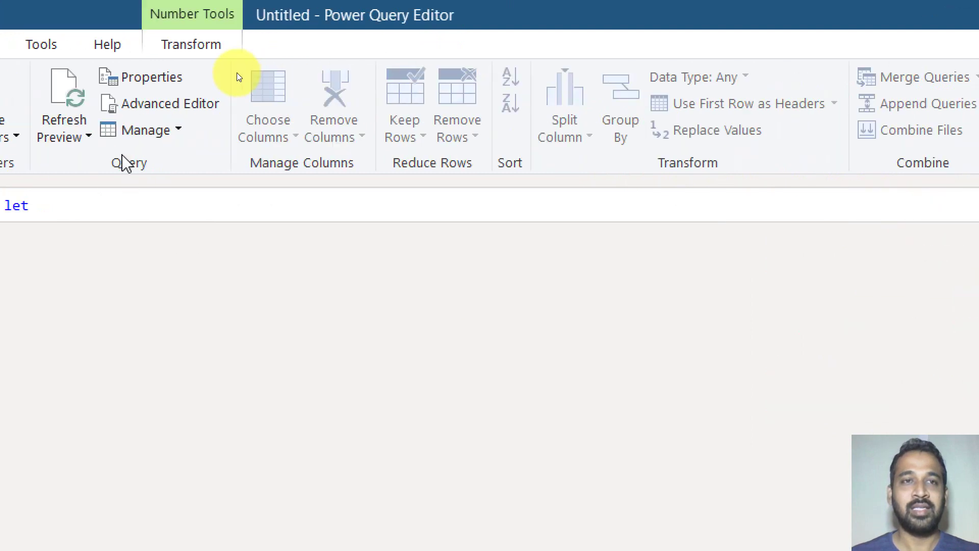
- Reopen Query1's code and examine the x and y definitions and the variable returned by the in clause
click(309, 104)
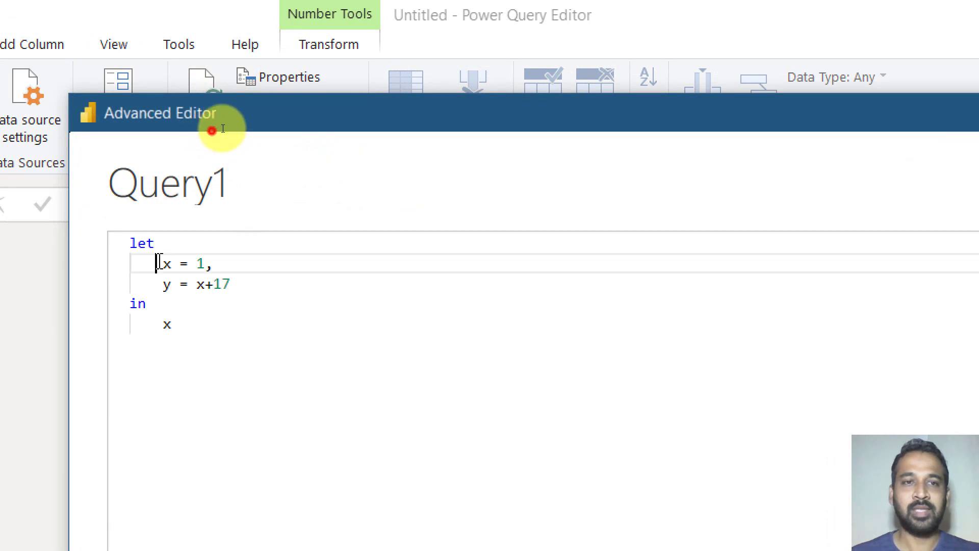
drag(156, 263, 214, 263)
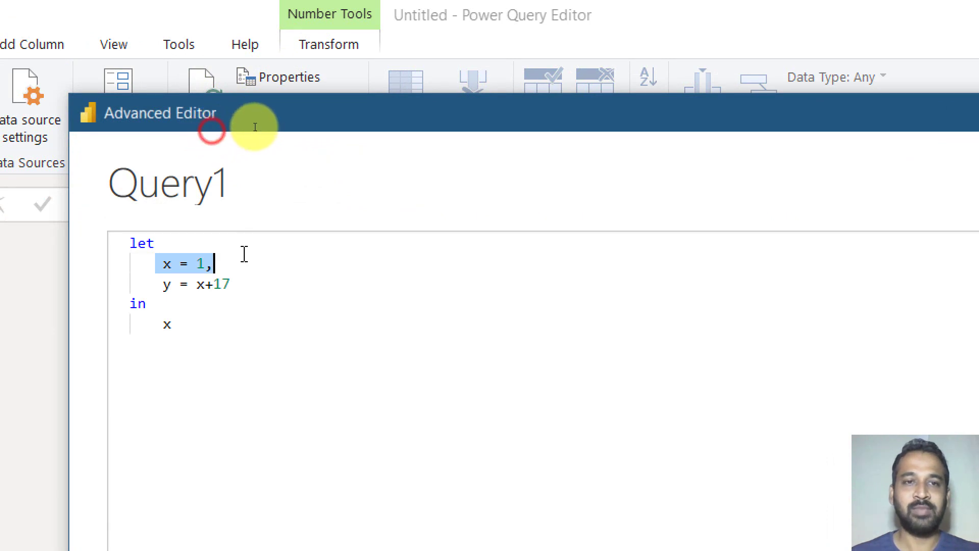
click(164, 262)
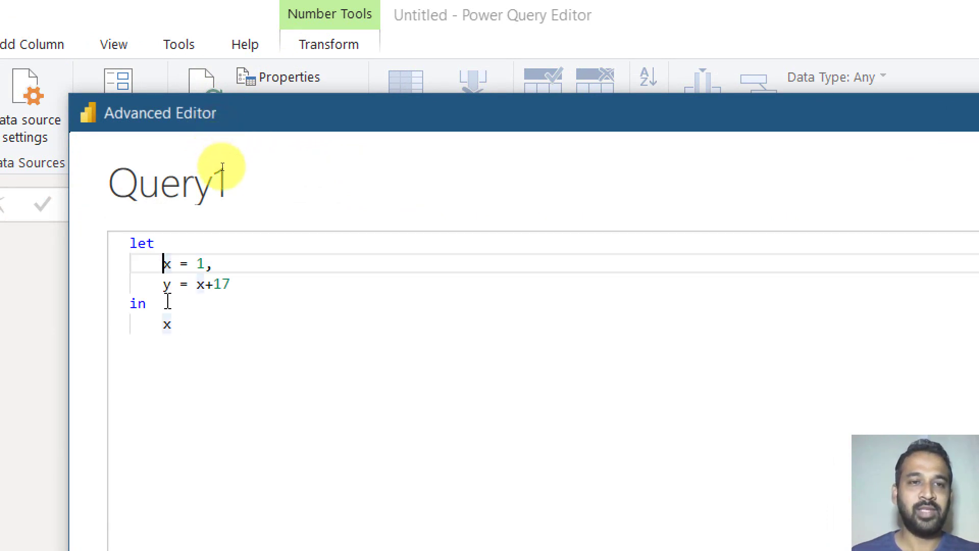
click(179, 324)
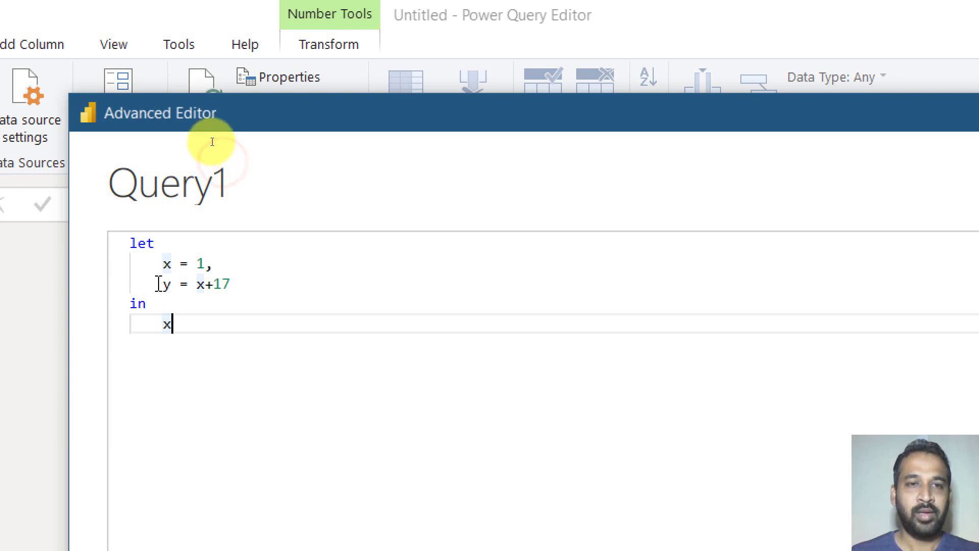
drag(156, 285, 262, 284)
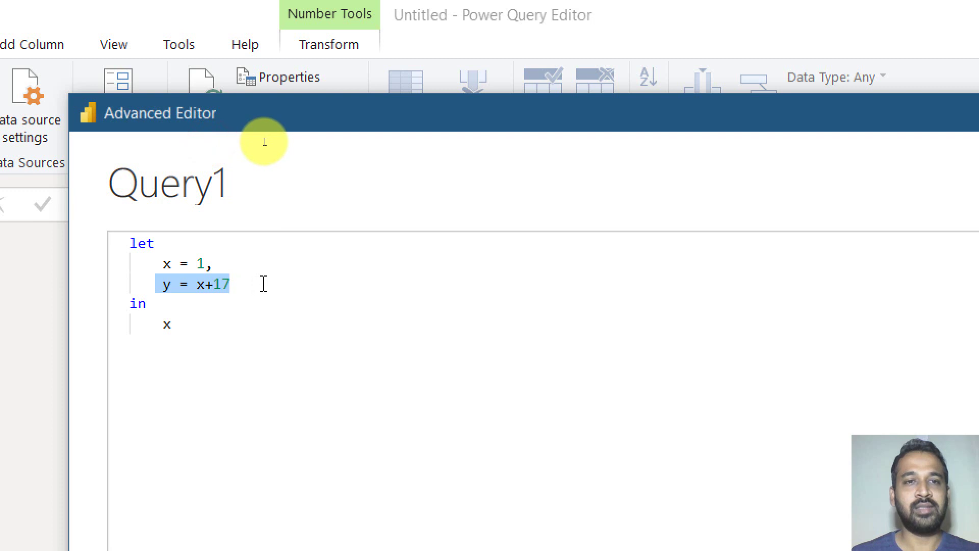
click(168, 329)
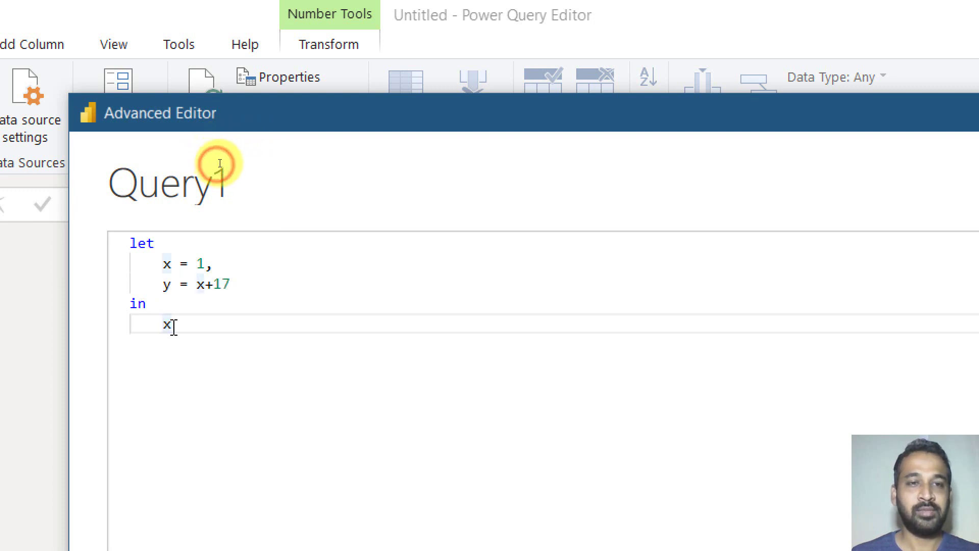
click(165, 264)
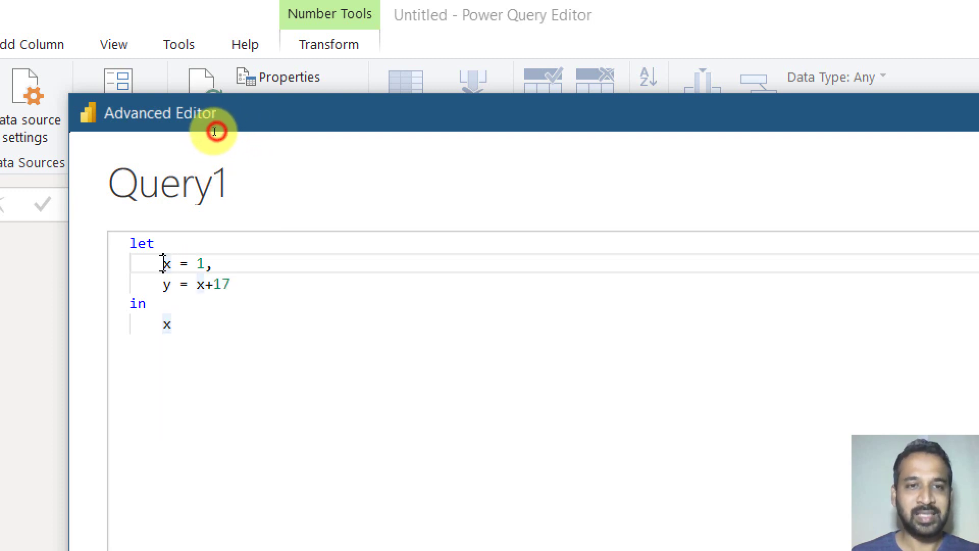
- Add a third variable below y in the let block, defined as #"Third Step" = y+2020
click(257, 280)
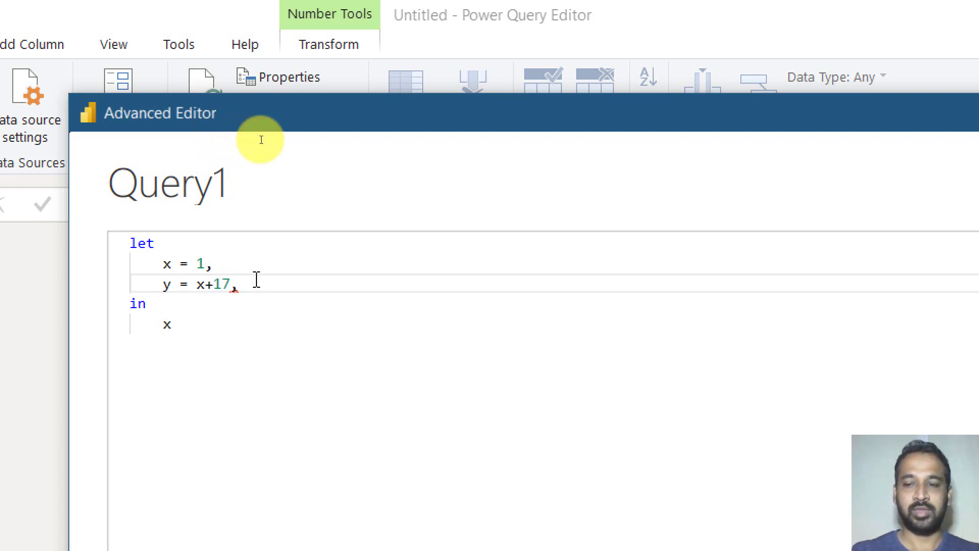
key(Return)
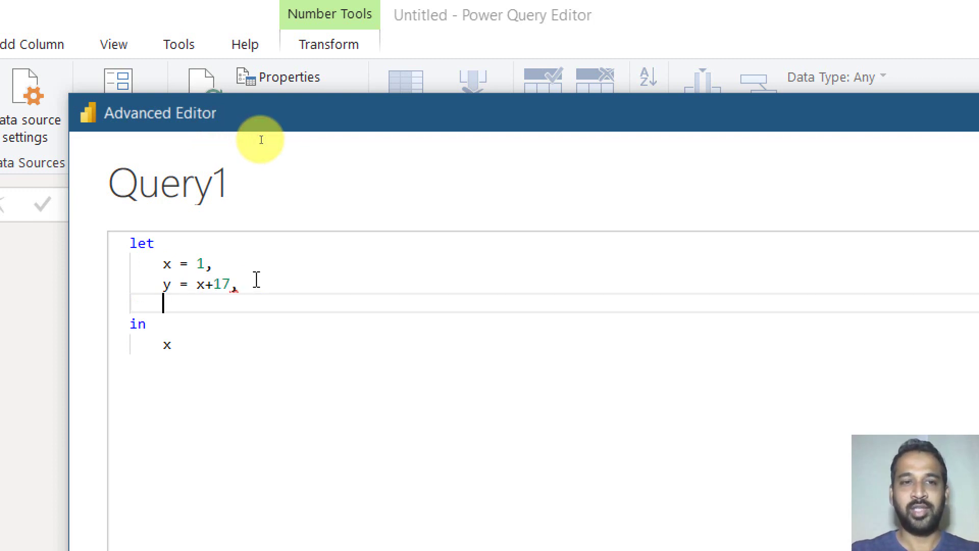
text(#)
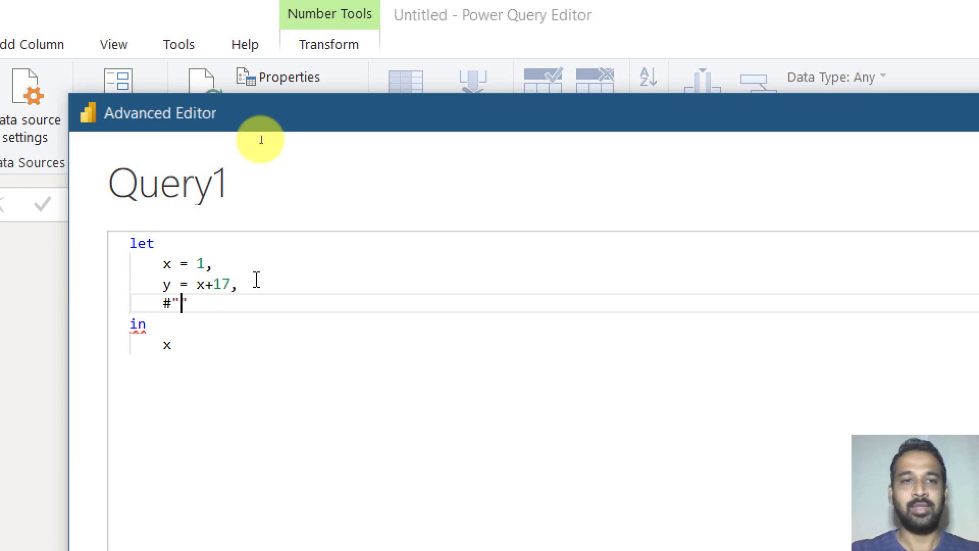
text("Third Step")
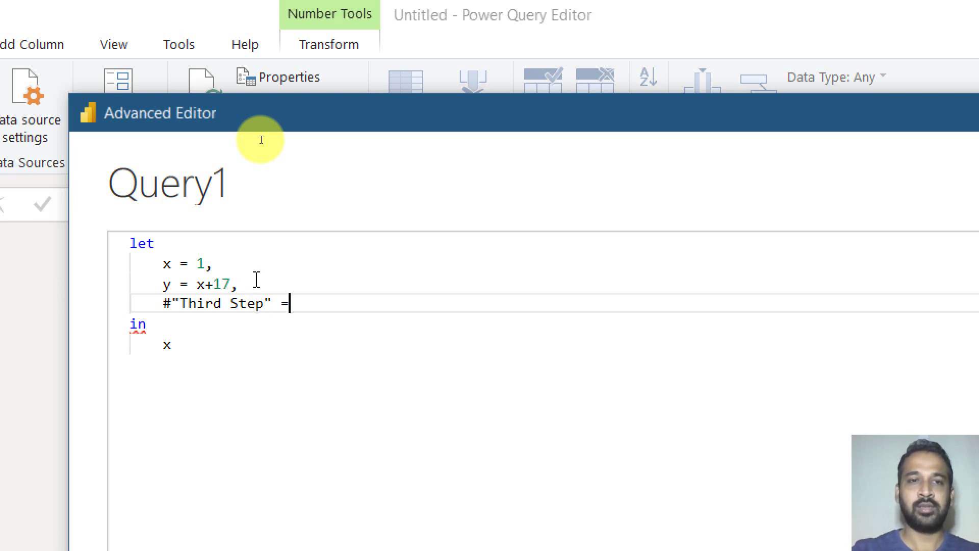
text( = y)
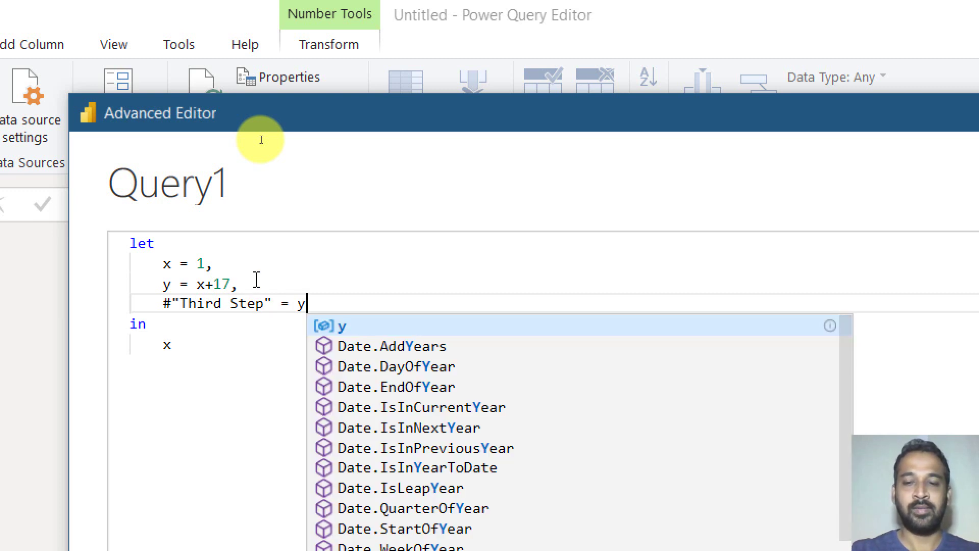
text(+2020)
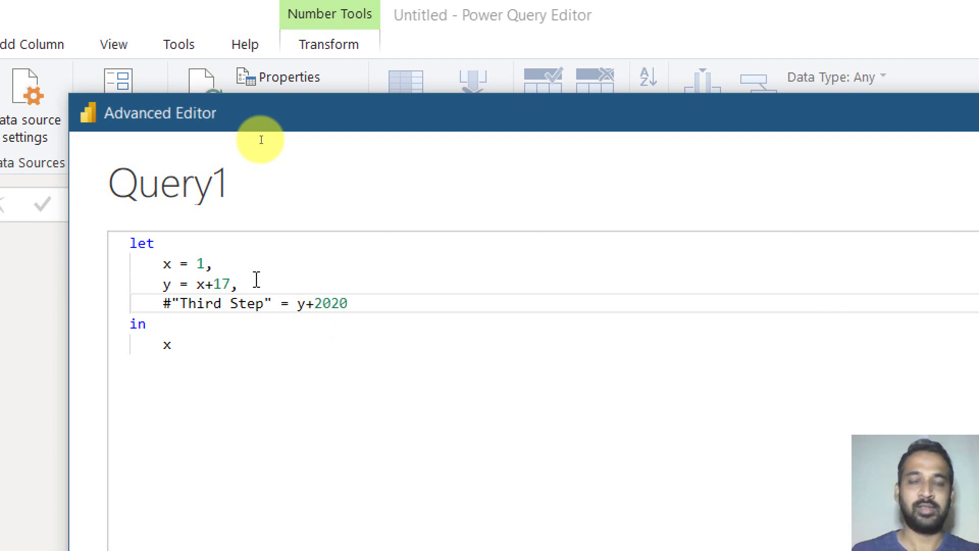
- Return #"Third Step" in the in clause instead of x and apply the query
key(Down)
key(Down)
key(BackSpace)
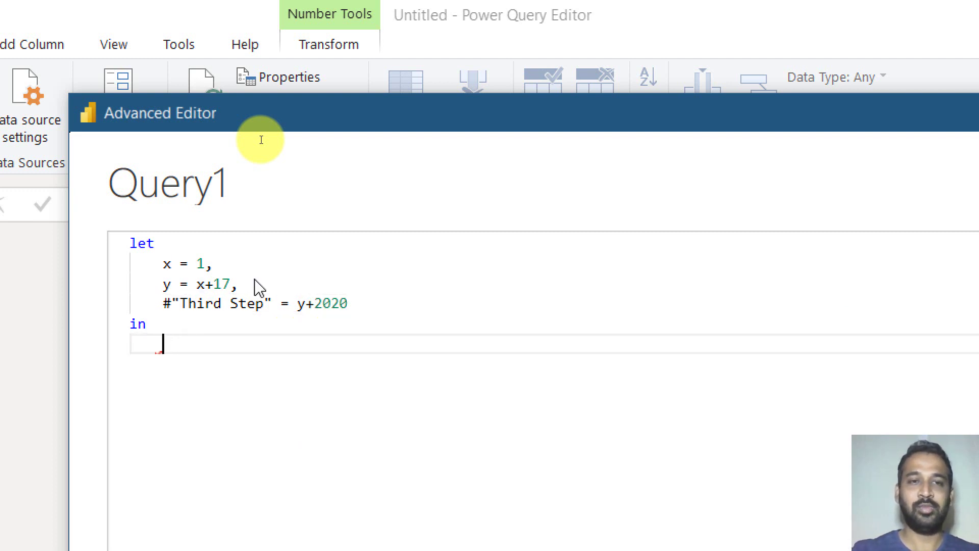
text(#)
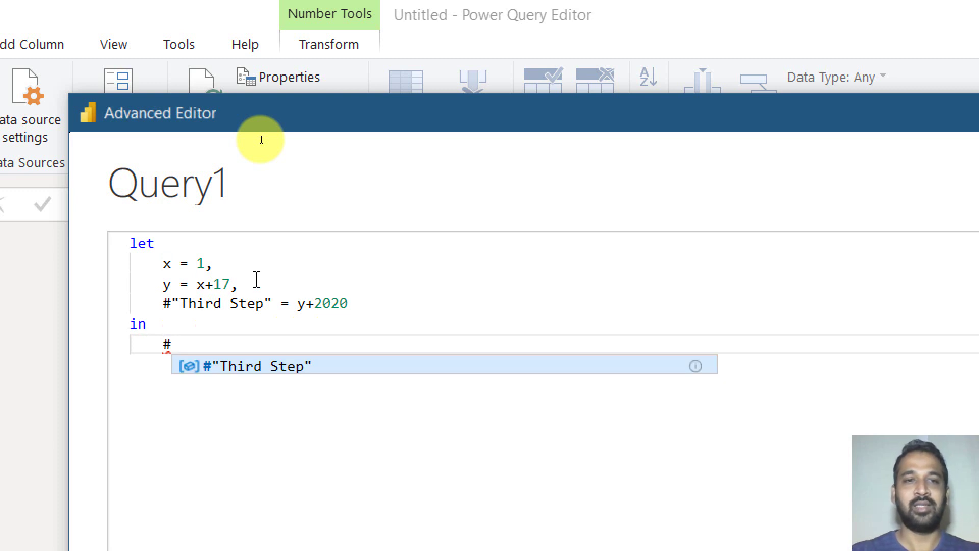
key(Tab)
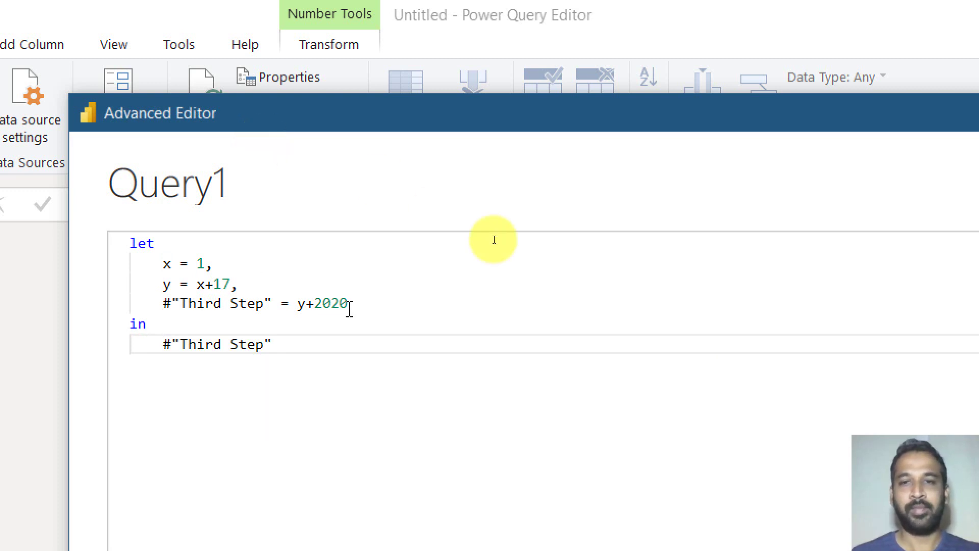
click(768, 546)
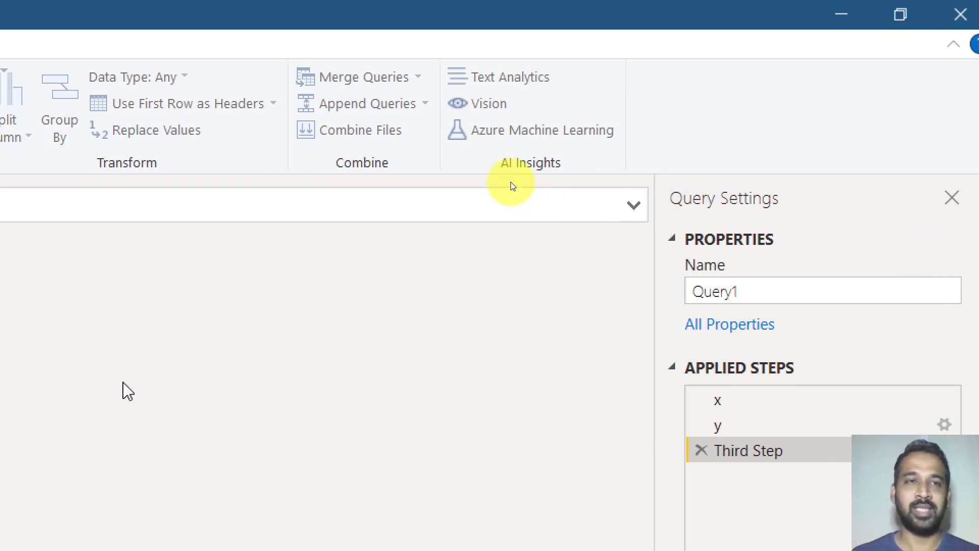
- Add the comment //This is y+2020 above the #"Third Step" definition in Query1's code, and check the description on that applied step
click(116, 105)
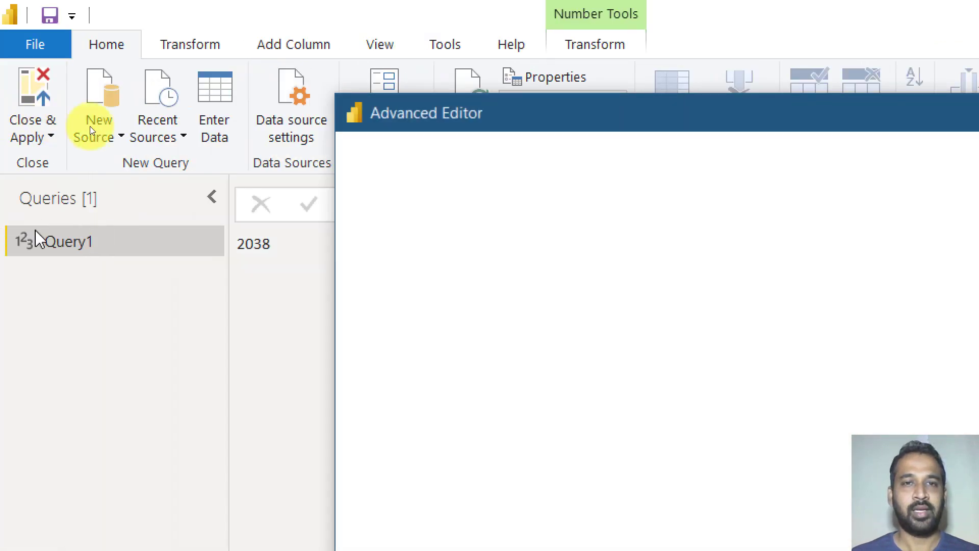
click(571, 283)
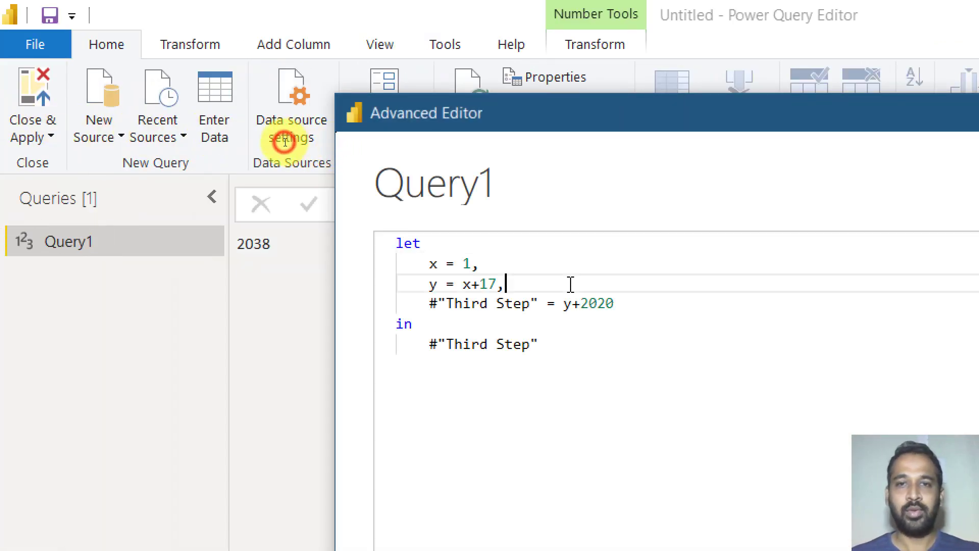
key(Return)
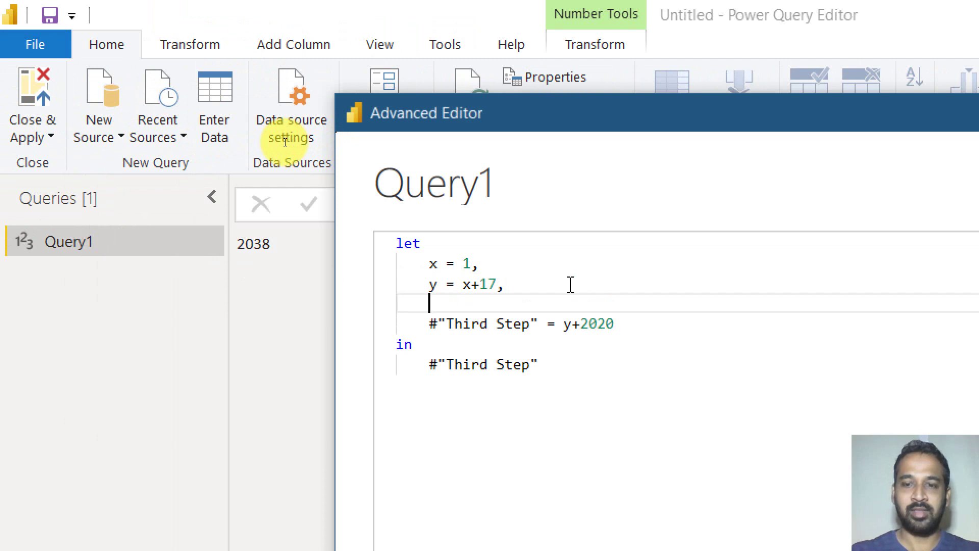
text(//THis i)
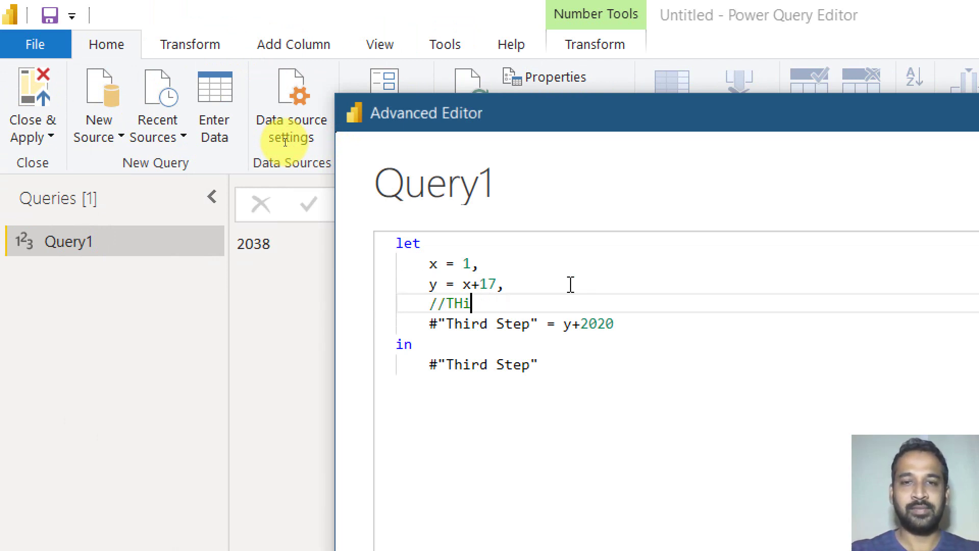
key(BackSpace)
key(BackSpace)
text(his is y+2020)
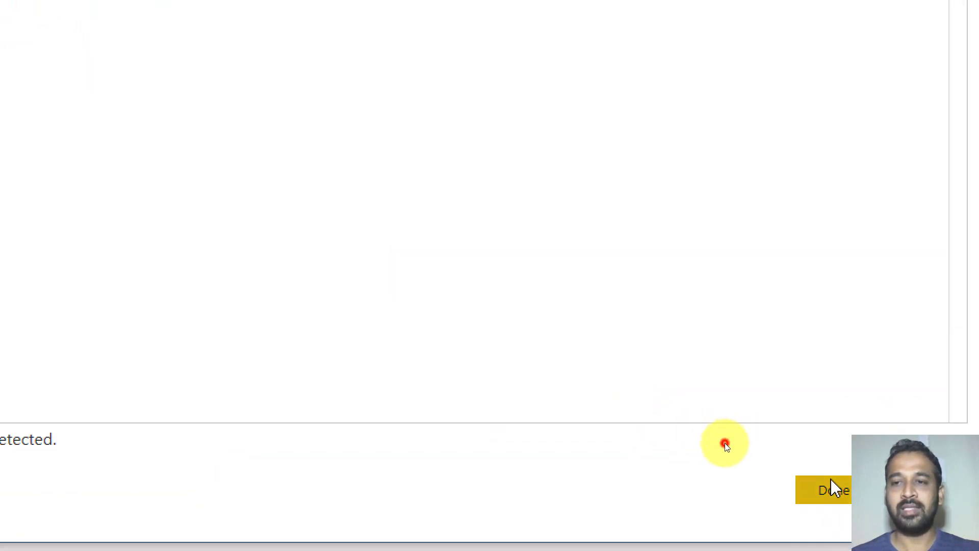
click(831, 487)
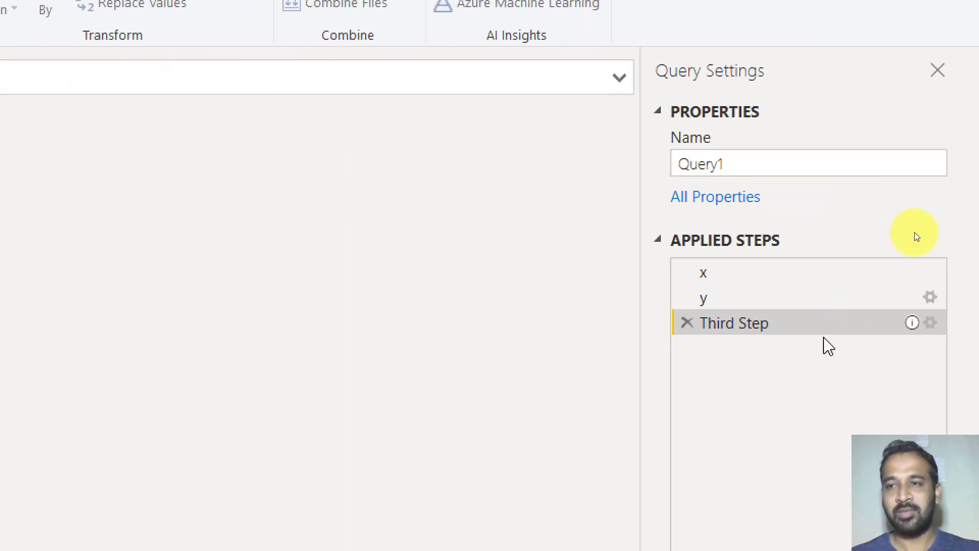
mouse_move(913, 332)
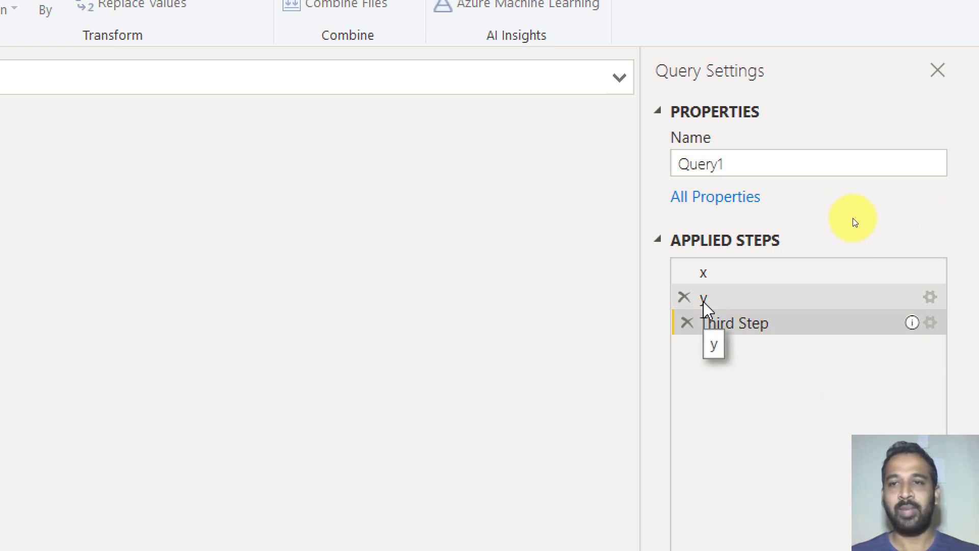
mouse_move(762, 339)
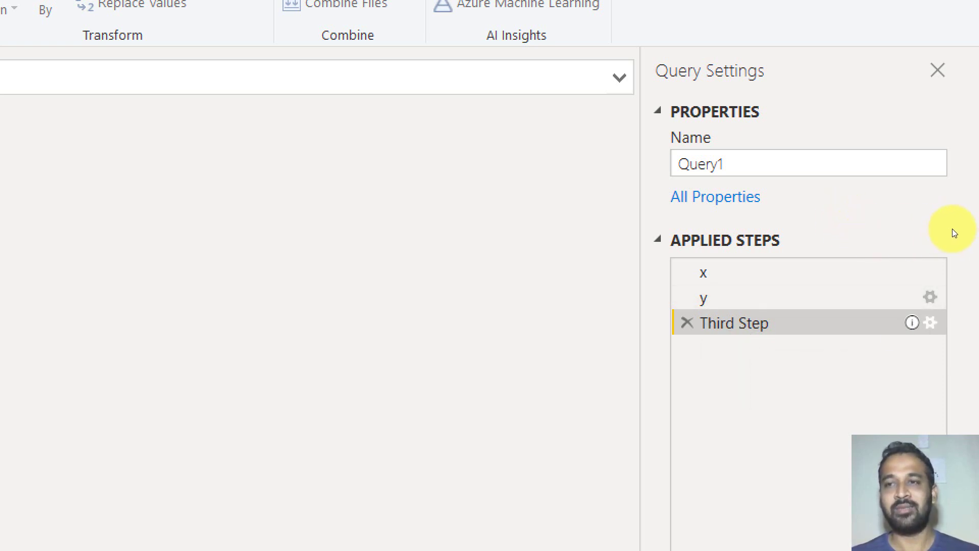
mouse_move(913, 331)
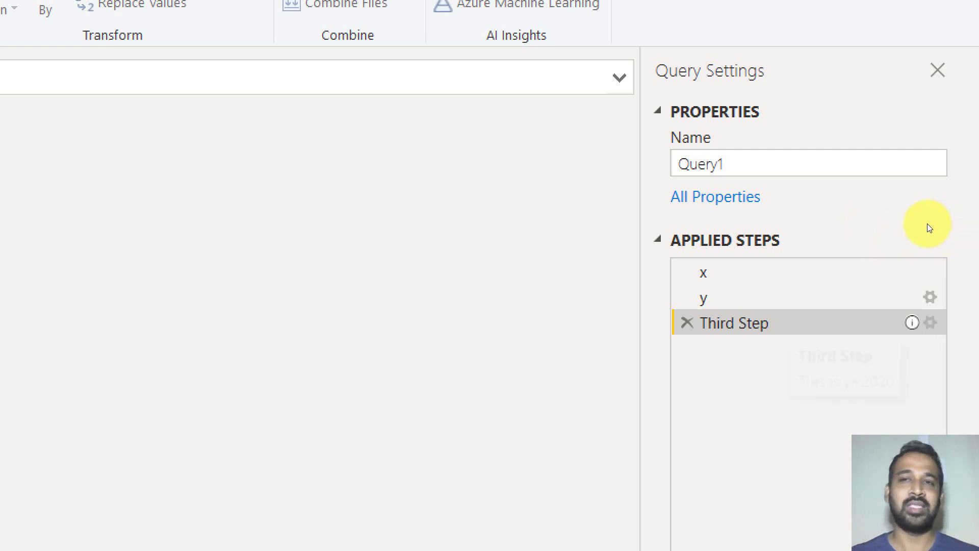